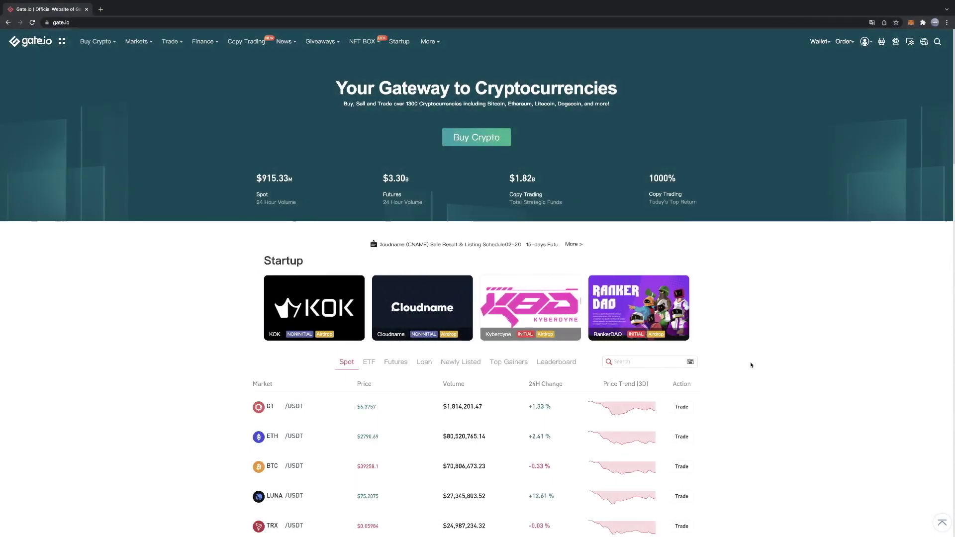
Show the Finance menu on the Gate.io home page, listing Lend, Loan and Mining products such as Liquidity Mining
mouse_move(210, 48)
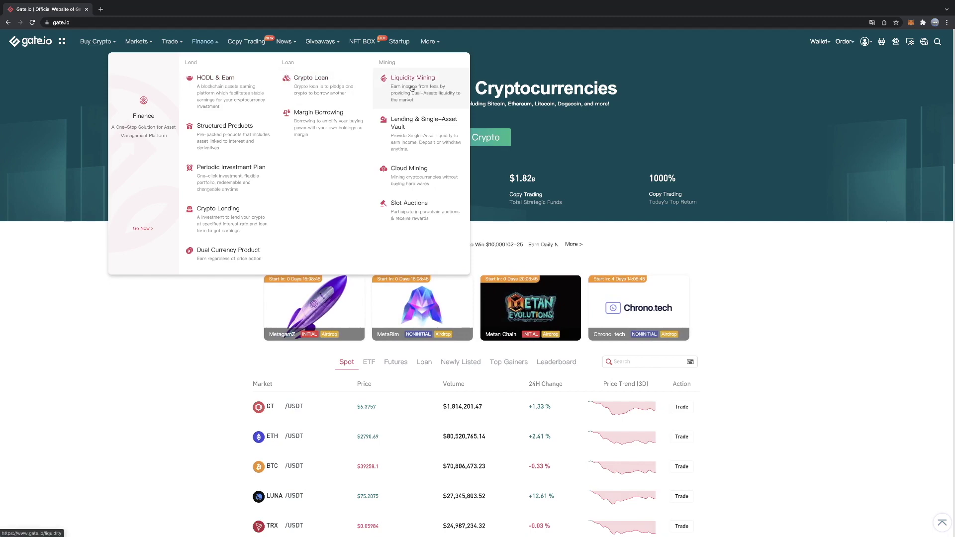
Go to the Liquidity Mining pool list and scroll through the pools
left_click(382, 122)
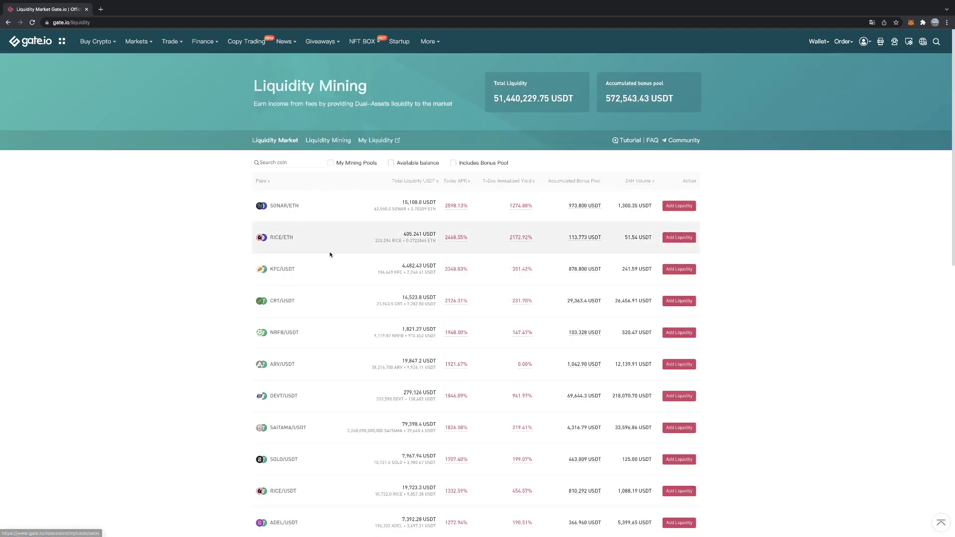
scroll(947, 204, "down", 3)
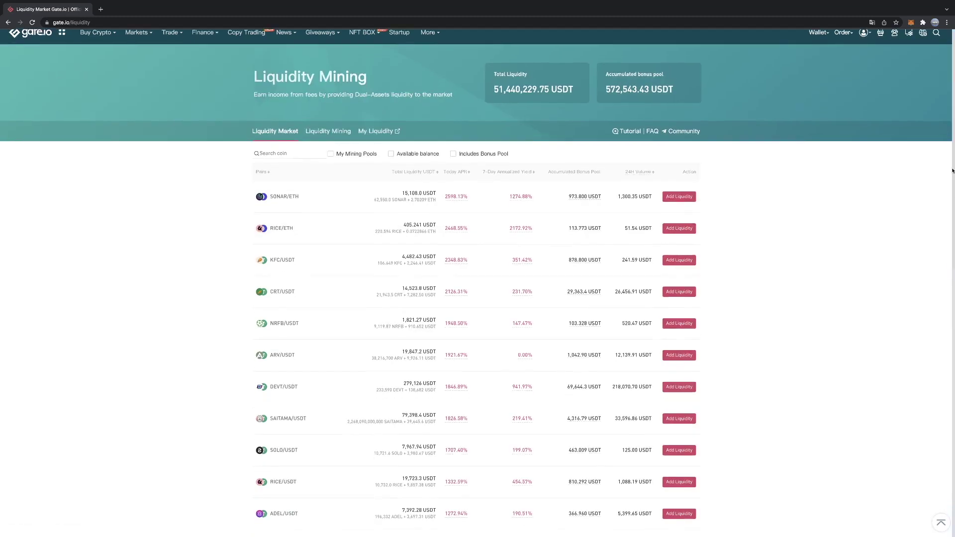
left_click_drag(947, 203, 944, 334)
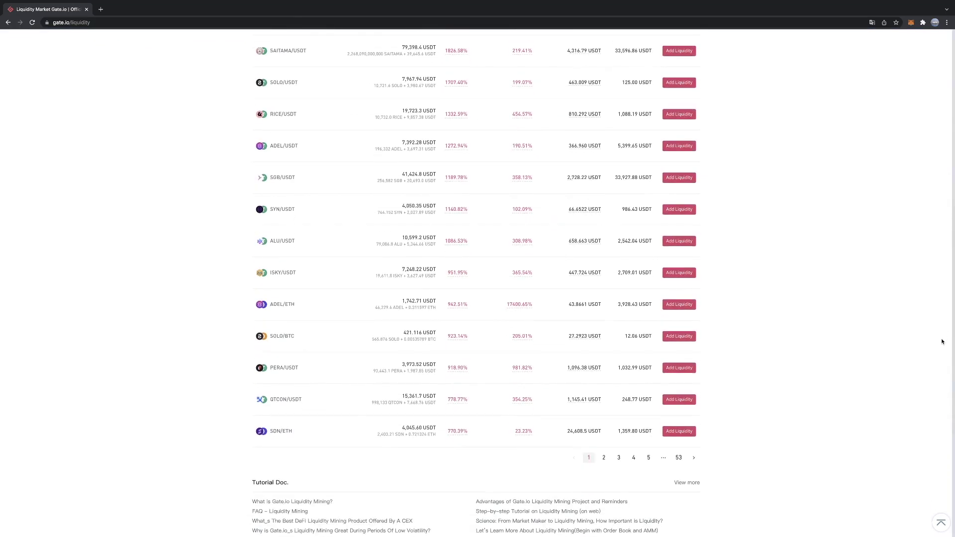
scroll(935, 248, "up", 7)
scroll(928, 177, "down", 1)
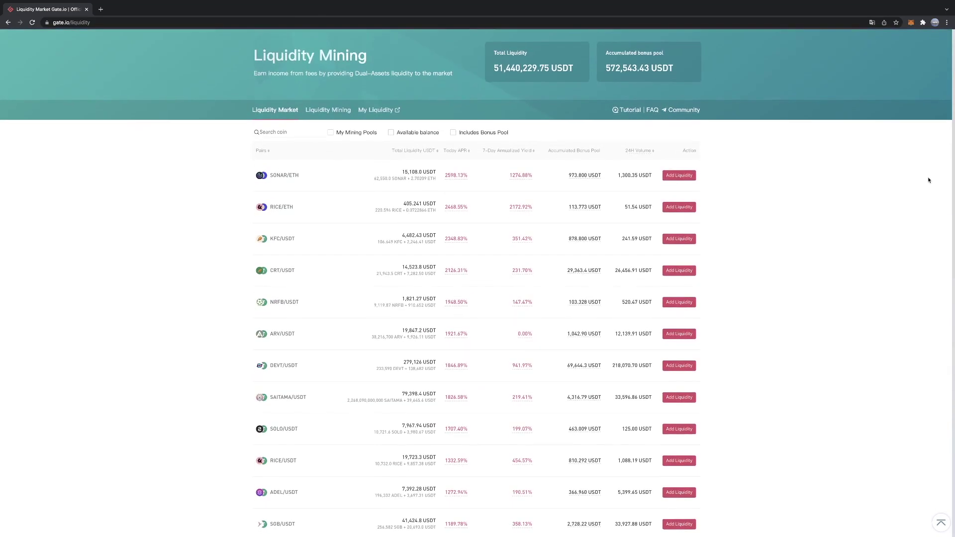
Open the SONAR/ETH trading page in a new tab and switch to it
double_click(277, 171)
right_click(277, 170)
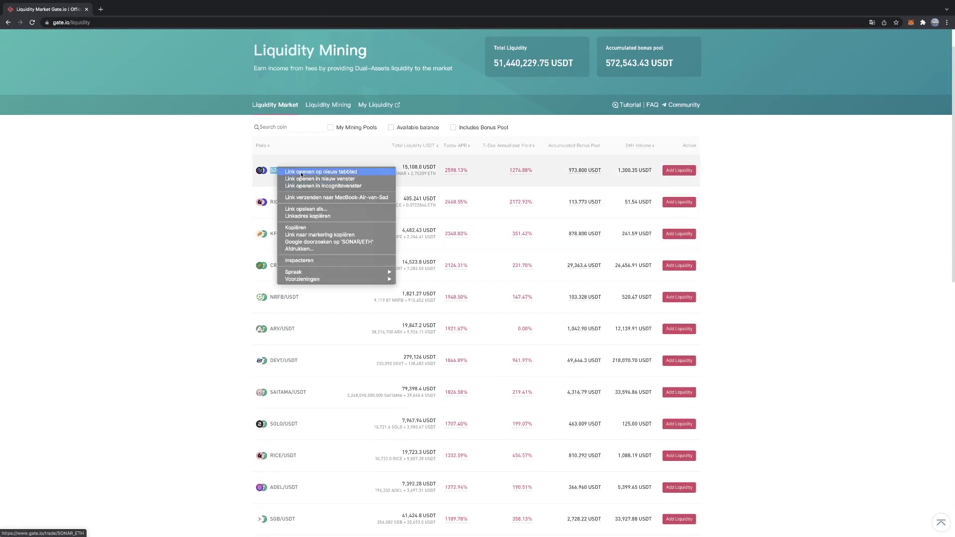
left_click(301, 172)
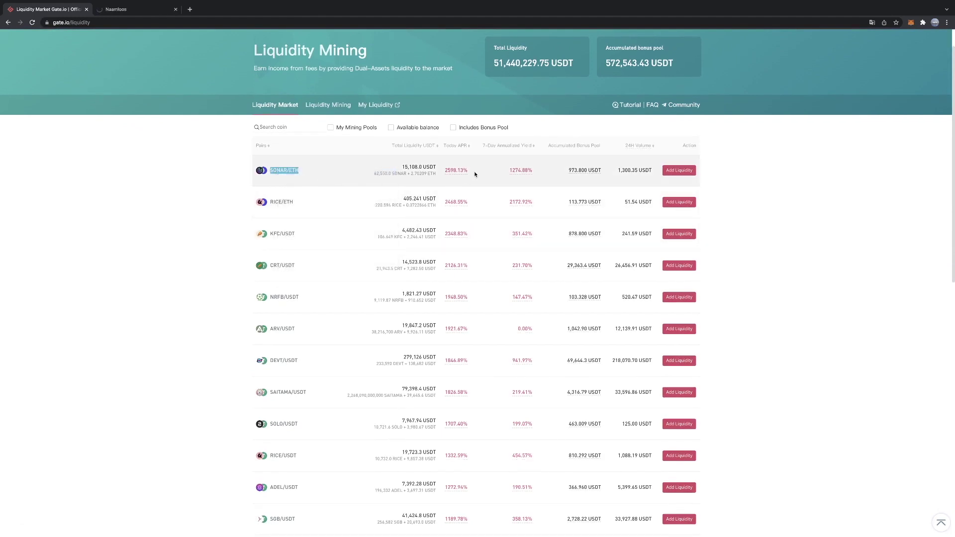
left_click(127, 9)
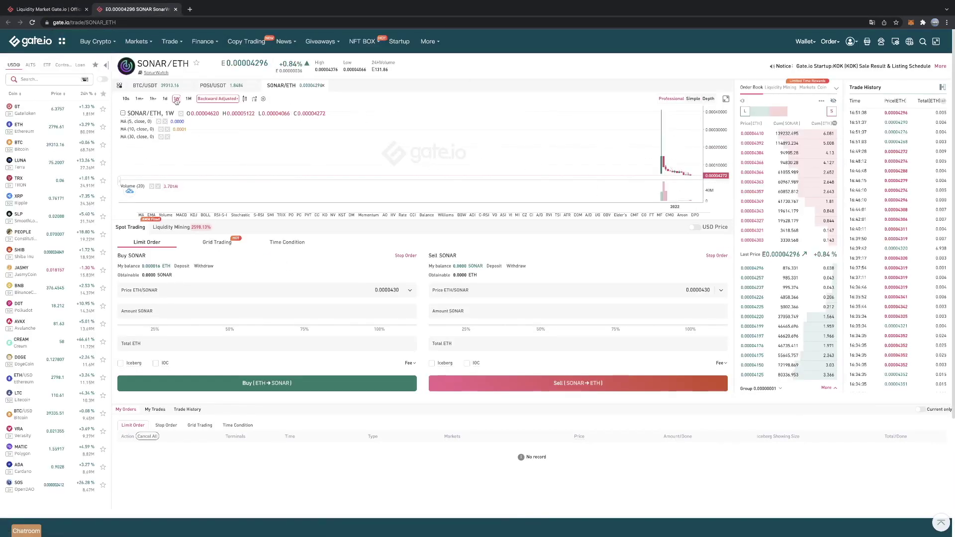
View the SONAR/ETH chart with 1M, 1d, 1m and 1h candle intervals
left_click(188, 98)
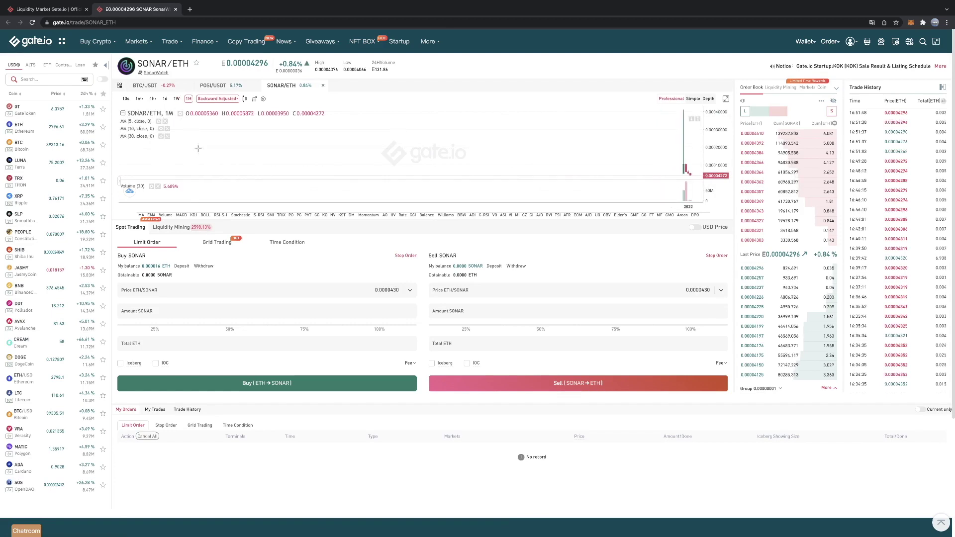
left_click(39, 9)
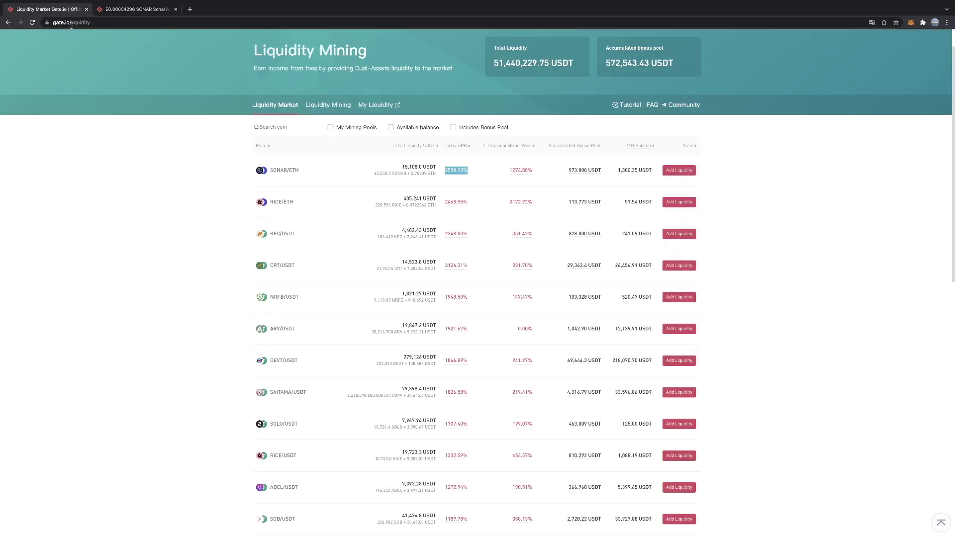
left_click(136, 9)
left_click(165, 99)
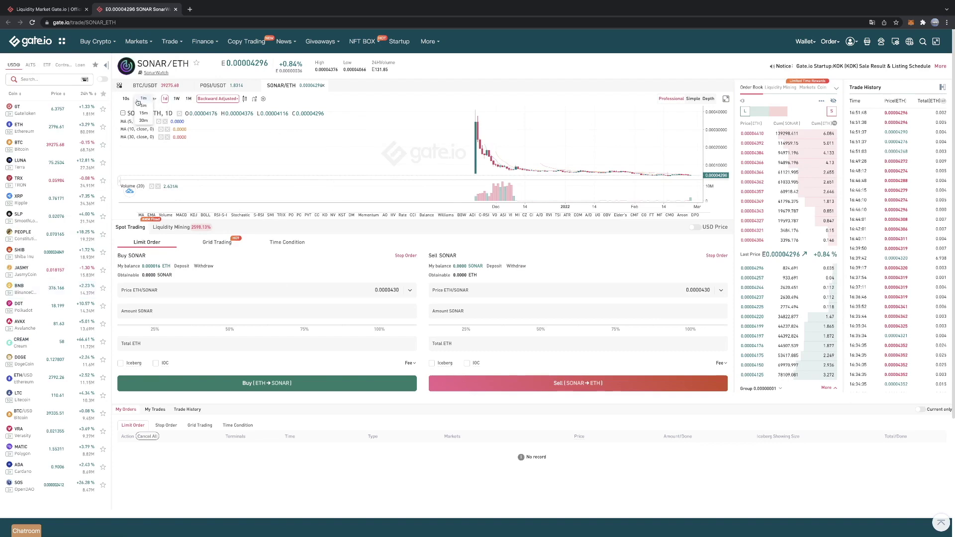
left_click(145, 99)
left_click(153, 98)
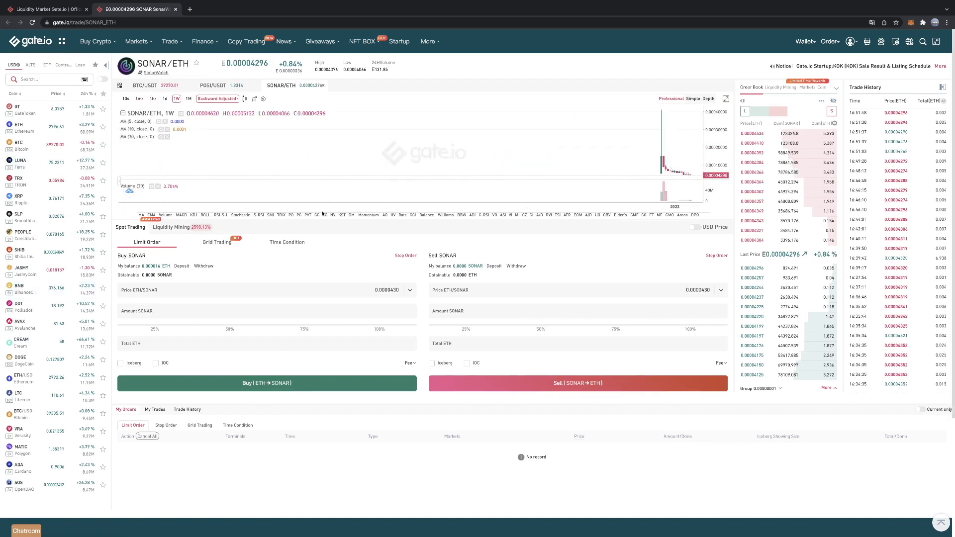
Return to the Liquidity Mining list and highlight SONAR/ETH's 2598.13% APR
left_click(67, 15)
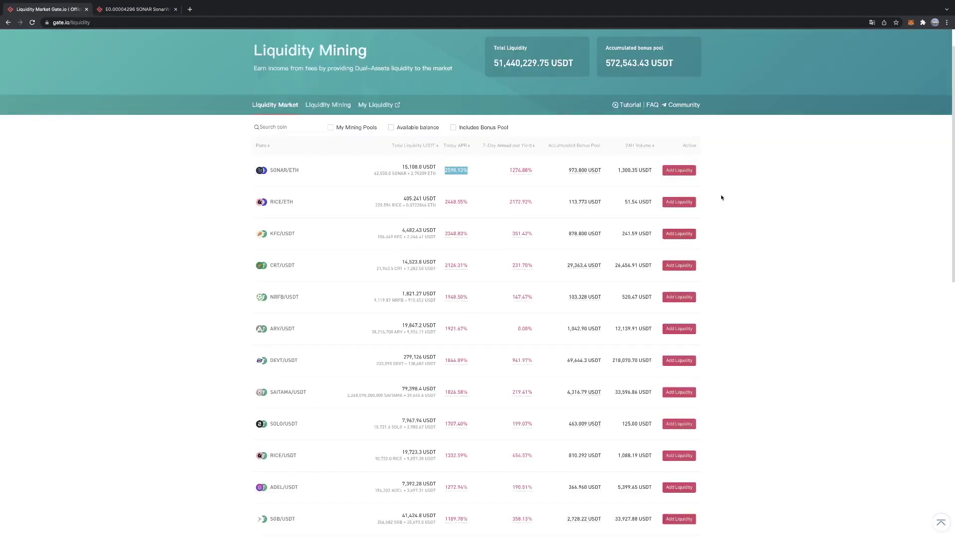
left_click(734, 190)
left_click_drag(469, 170, 445, 170)
Open SONAR/ETH in another new tab, then close both SONAR/ETH trading tabs
left_click_drag(219, 170, 299, 171)
right_click(283, 172)
left_click(312, 175)
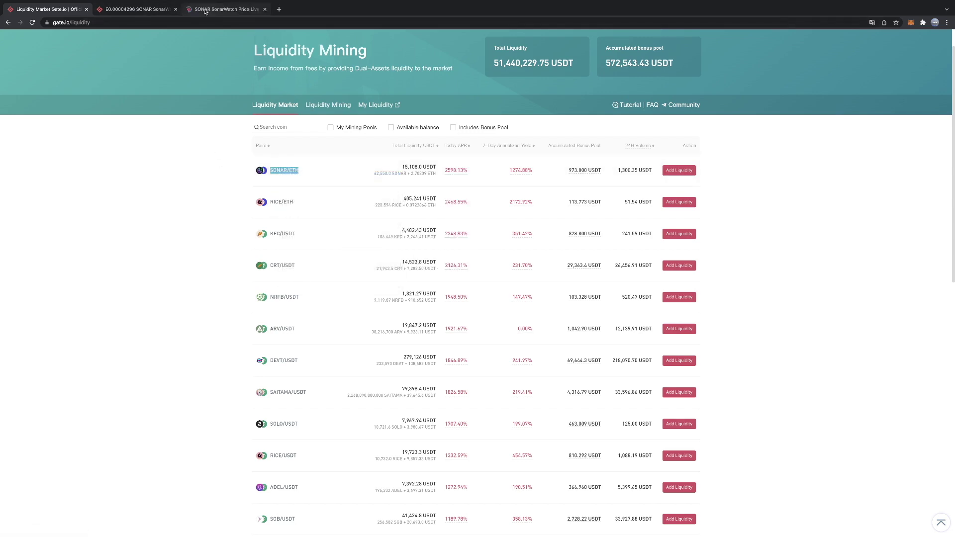
key("super+3")
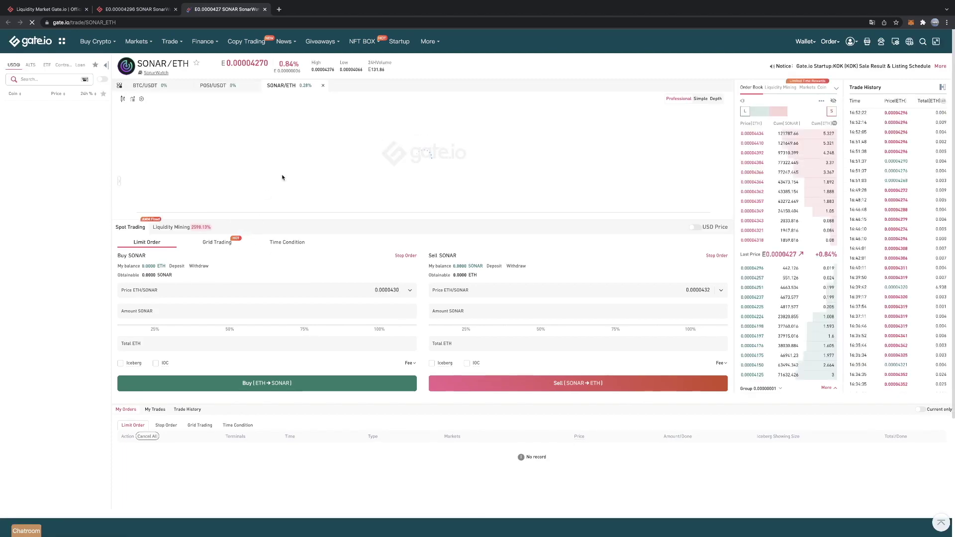
left_click(177, 12)
key("super+w")
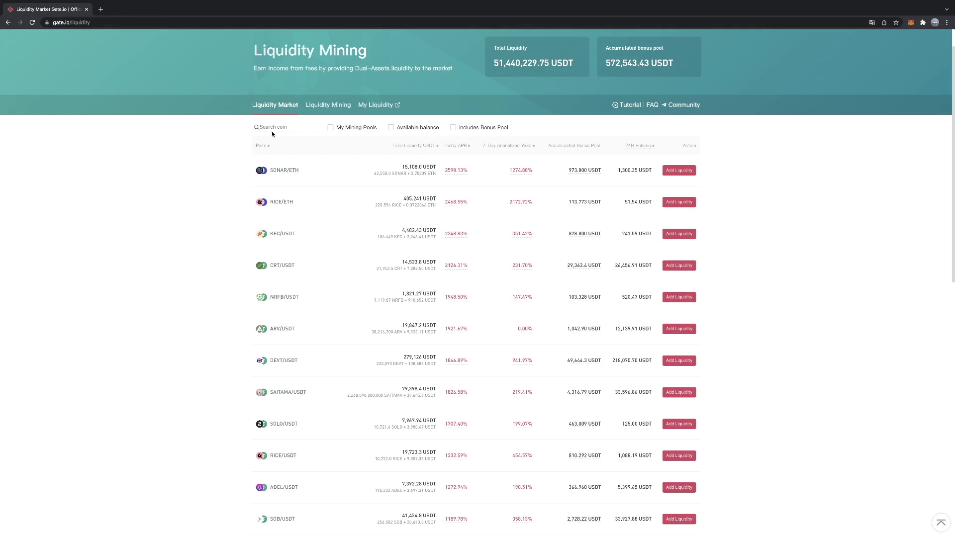
Search 'posi', open the POSI/USDT trading page, and switch its chart from 1M to 1d candles
type("posi")
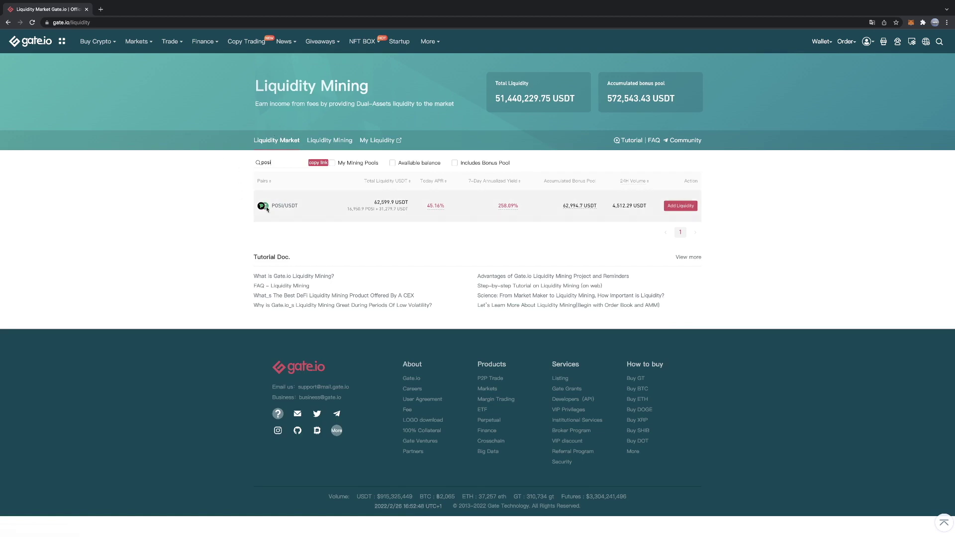
left_click(281, 206)
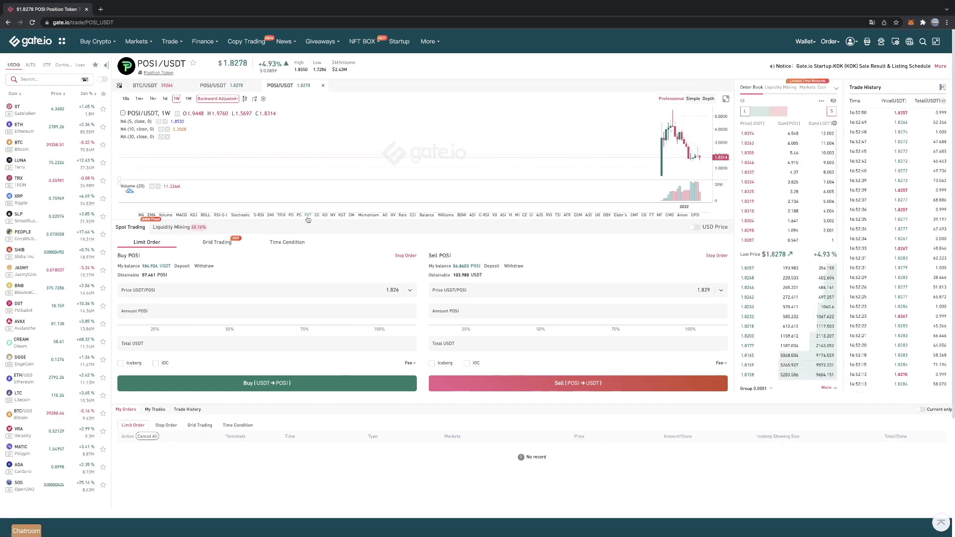
left_click(188, 98)
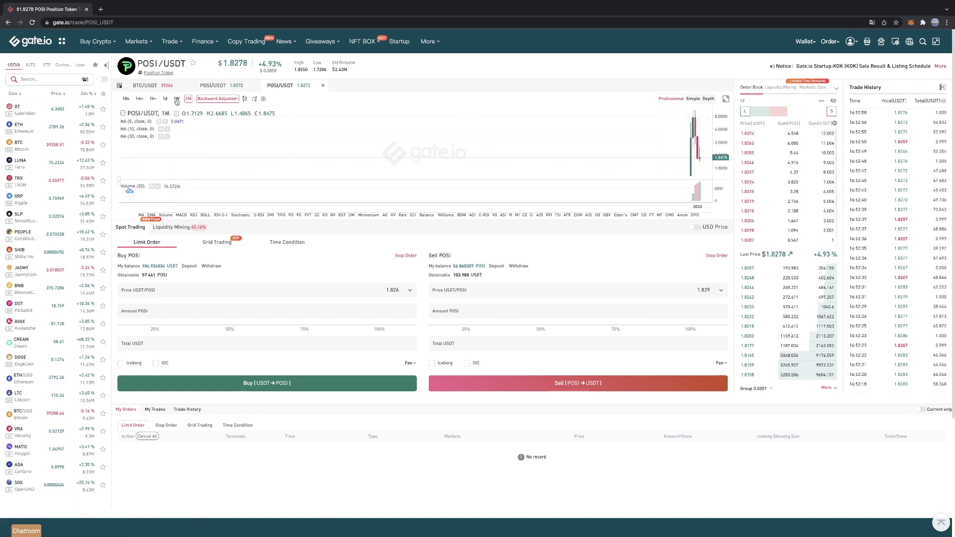
left_click(165, 98)
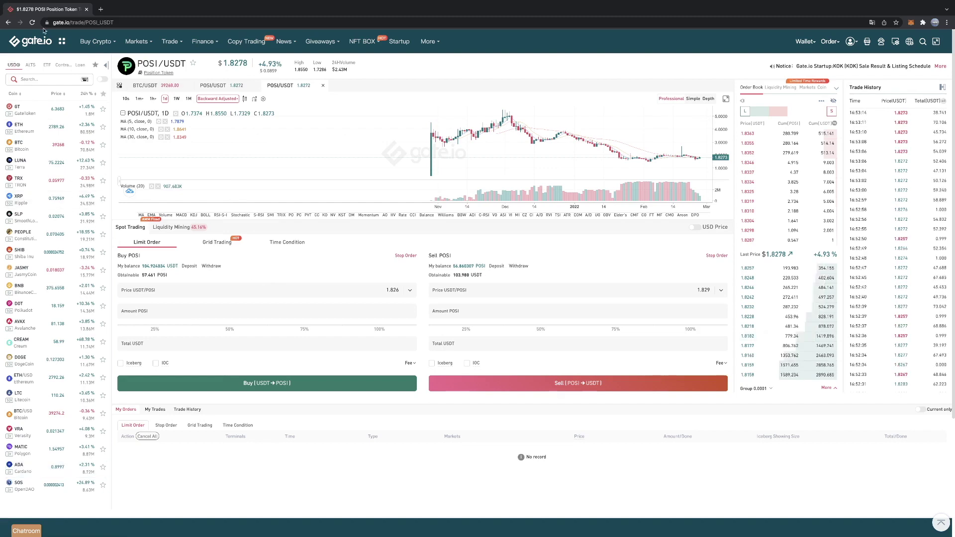
Reopen Liquidity Mining and filter pools by 'posi', highlighting POSI/USDT's 45.16% APR
mouse_move(208, 42)
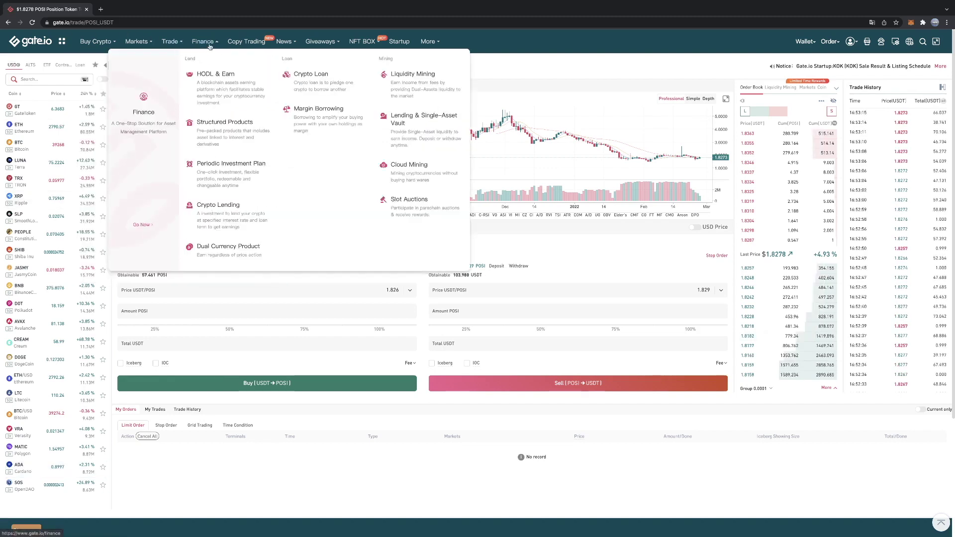
left_click(435, 86)
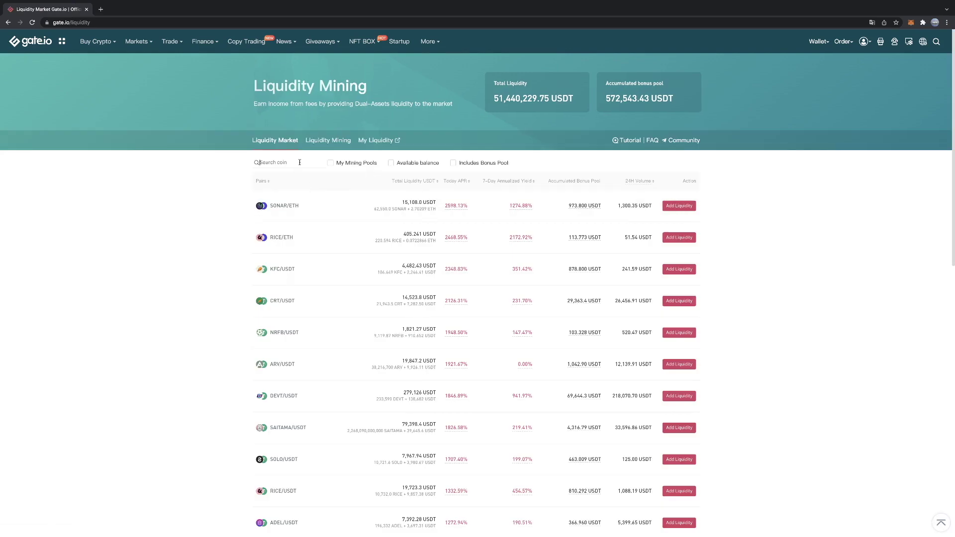
type("posi")
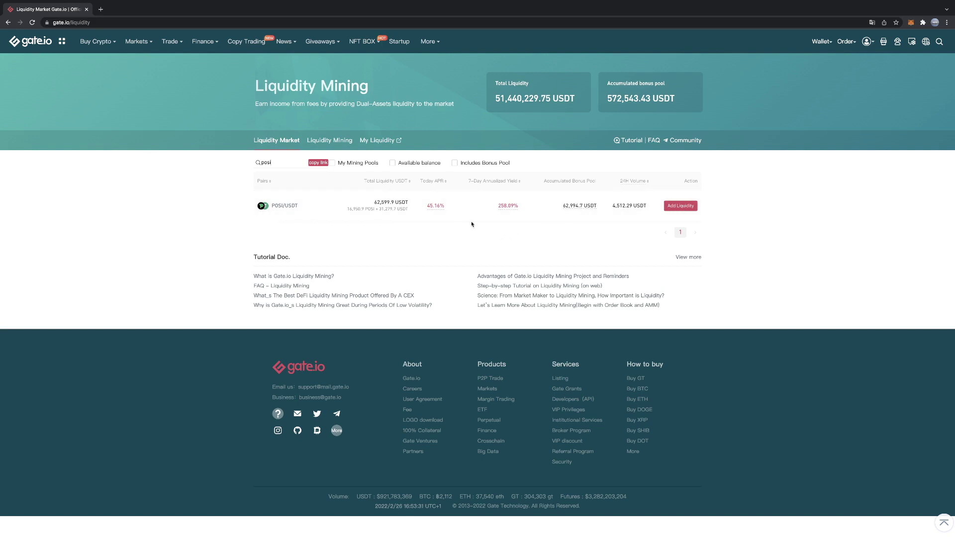
triple_click(436, 205)
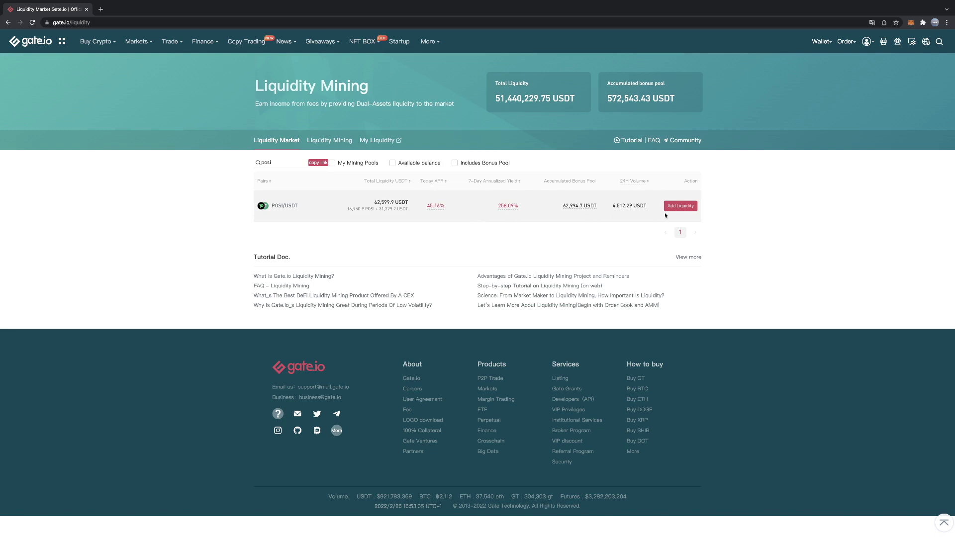
Add the maximum 56.860307 POSI with 103.954 USDT to the POSI/USDT pool, accepting the agreement
left_click(682, 206)
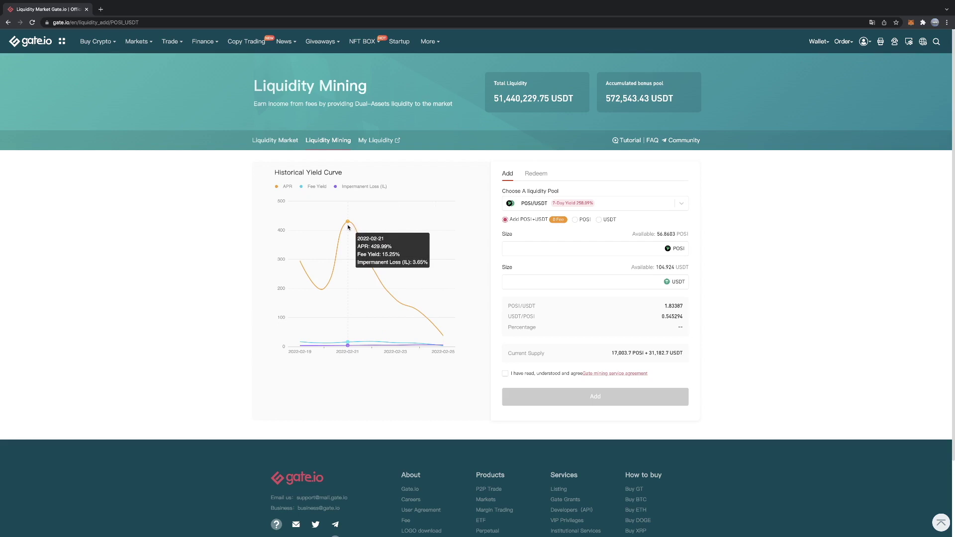
left_click(626, 247)
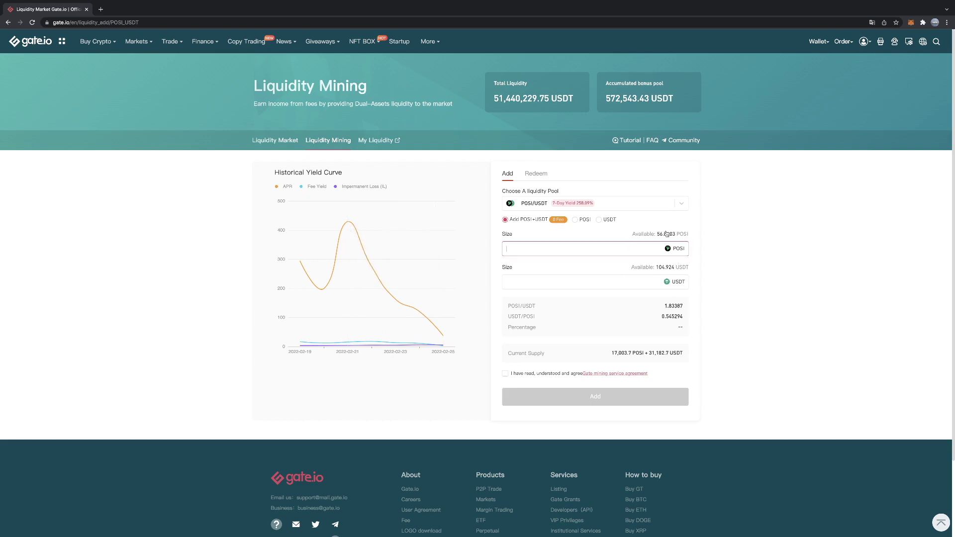
left_click_drag(689, 238, 664, 235)
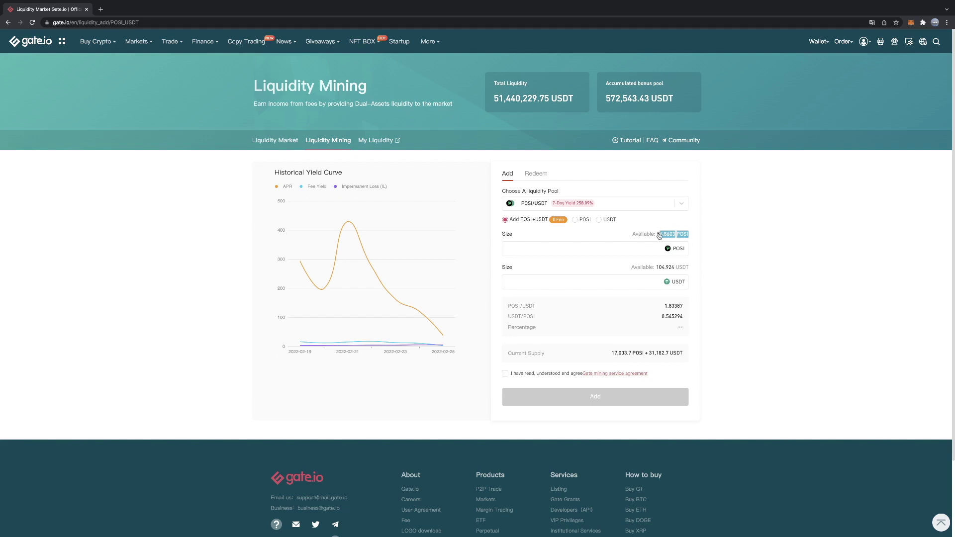
left_click(700, 236)
left_click(705, 257)
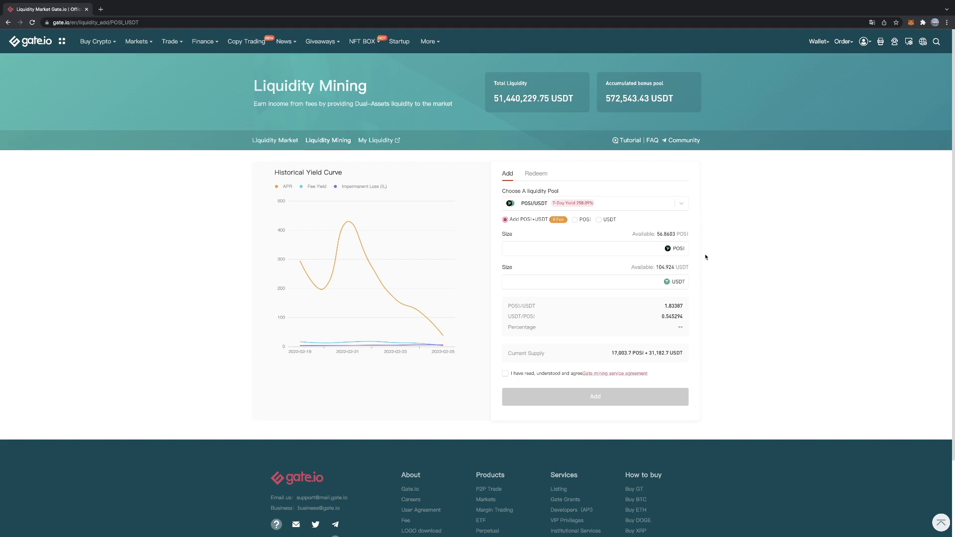
left_click(664, 235)
left_click(537, 389)
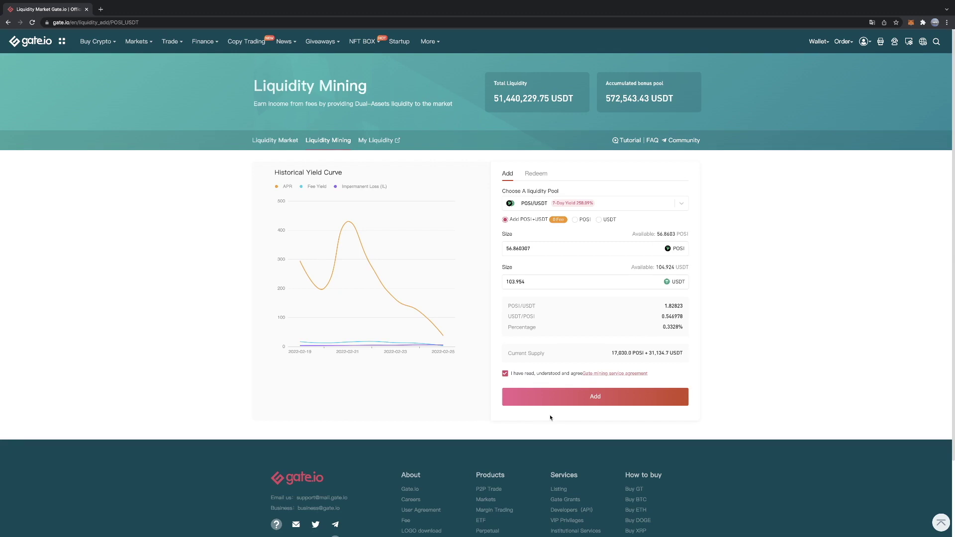
left_click(585, 405)
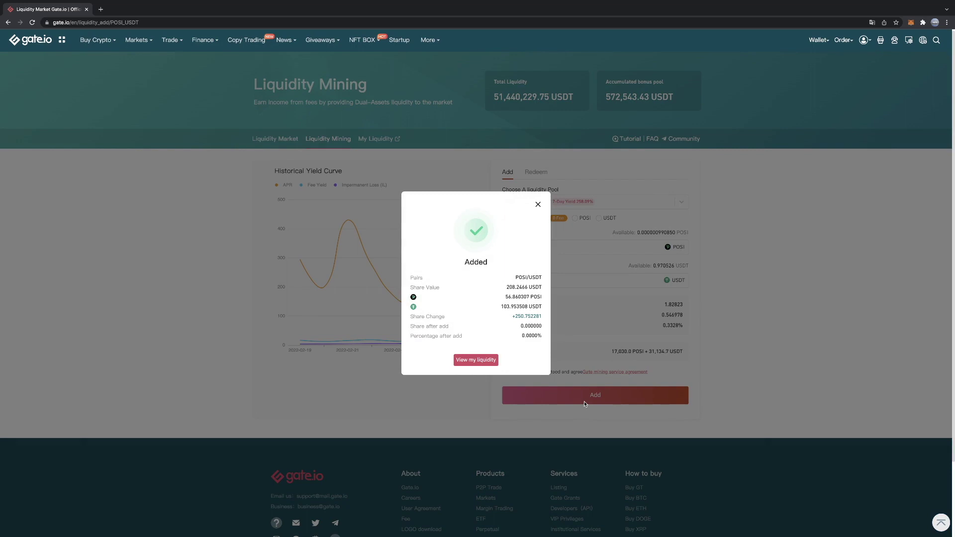
Close the Added confirmation and check the USDT Size field showing 0.970526 USDT remaining
left_click(538, 205)
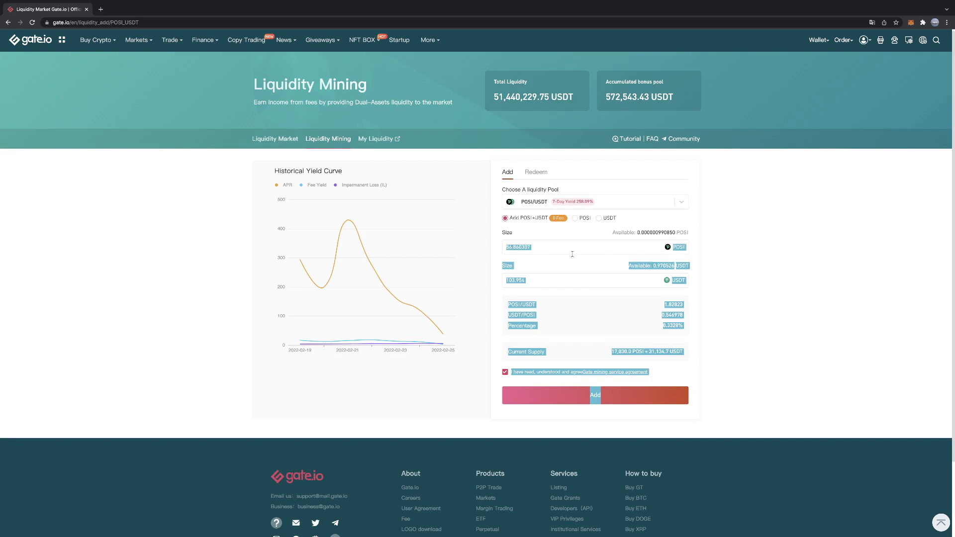
left_click(563, 281)
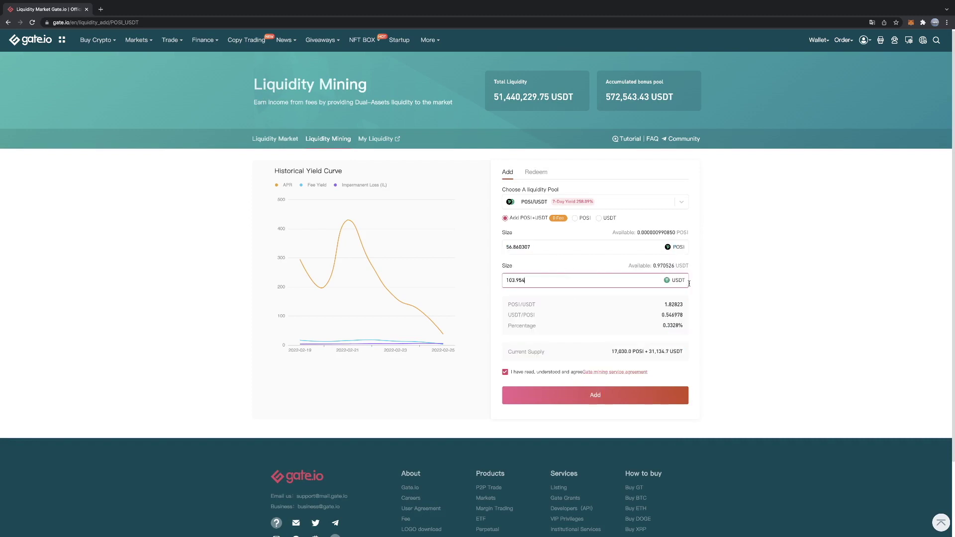
left_click(751, 293)
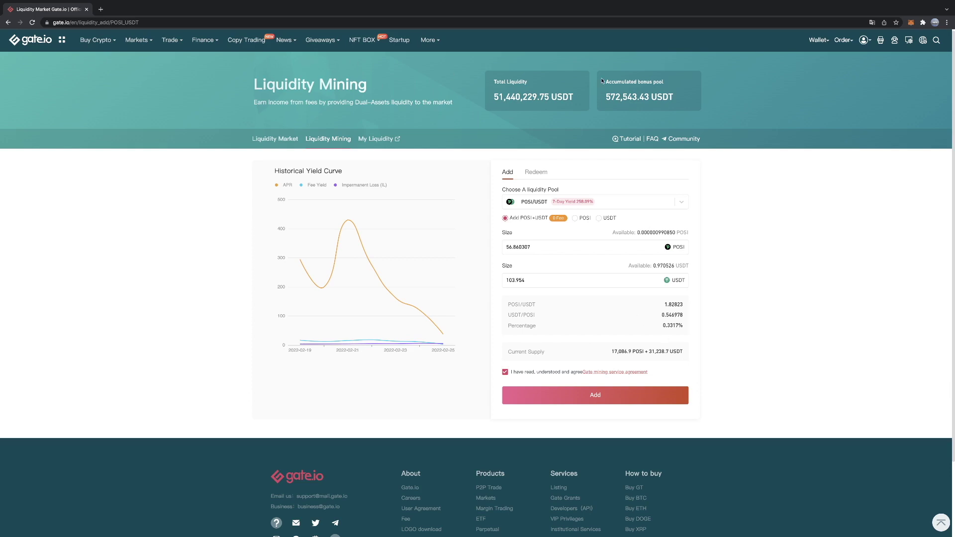
Open the Financial Account's Liquidity Mining holdings with zero-balance assets hidden
mouse_move(213, 44)
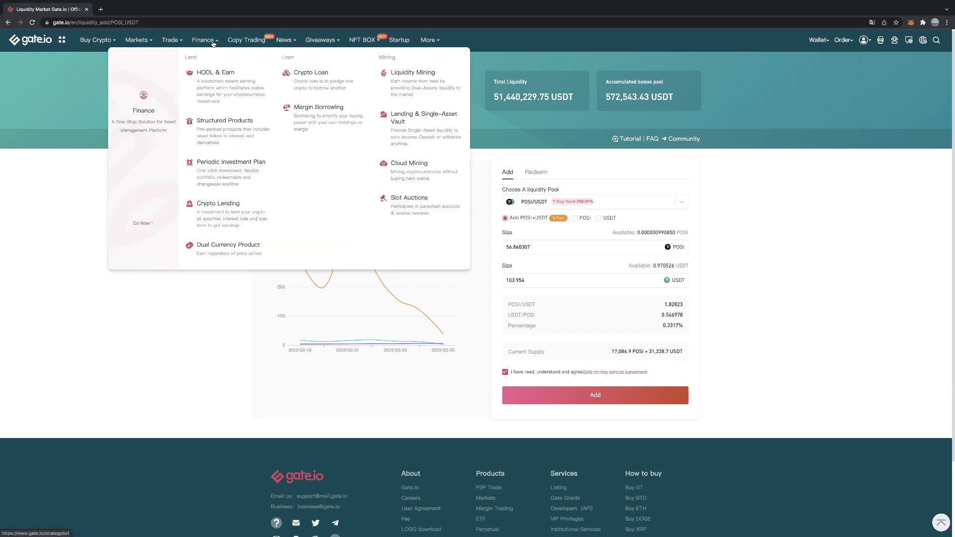
mouse_move(157, 41)
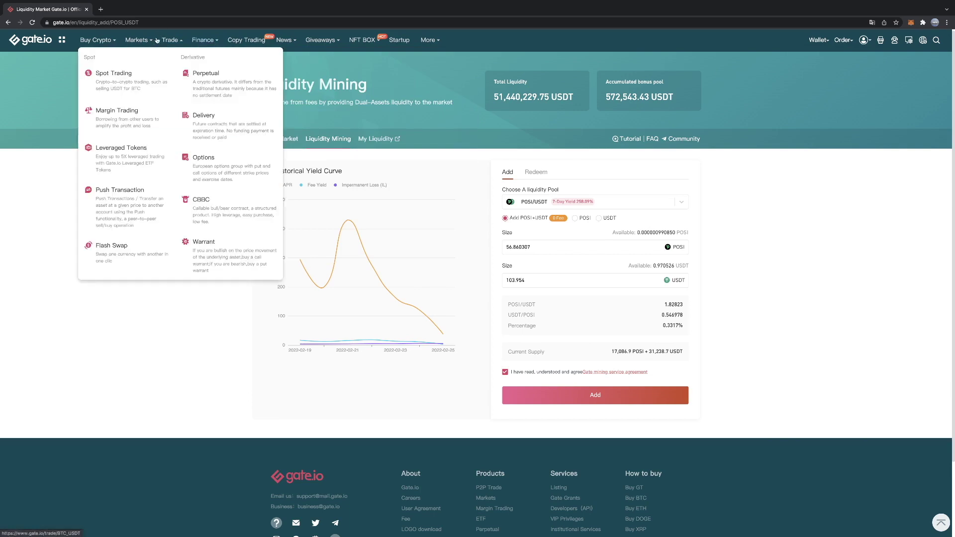
mouse_move(820, 43)
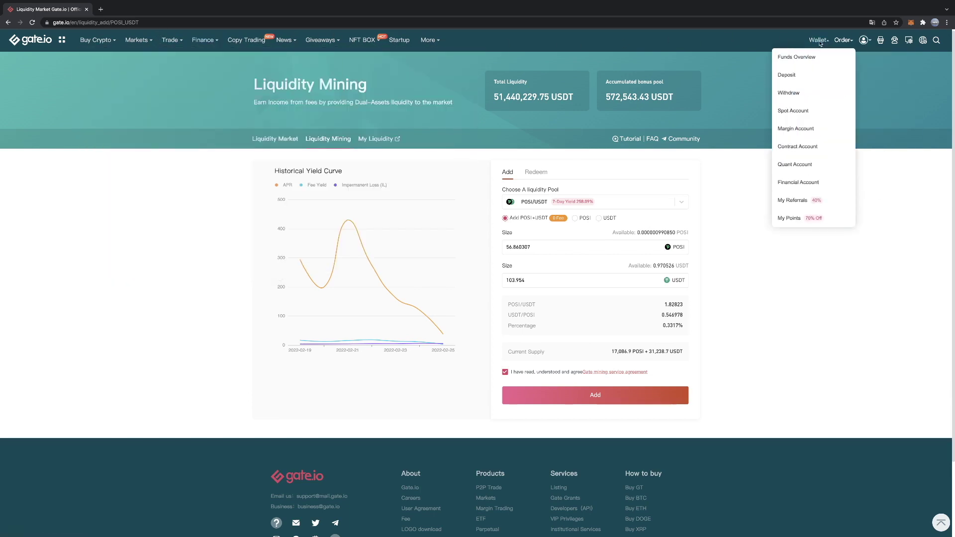
left_click(811, 183)
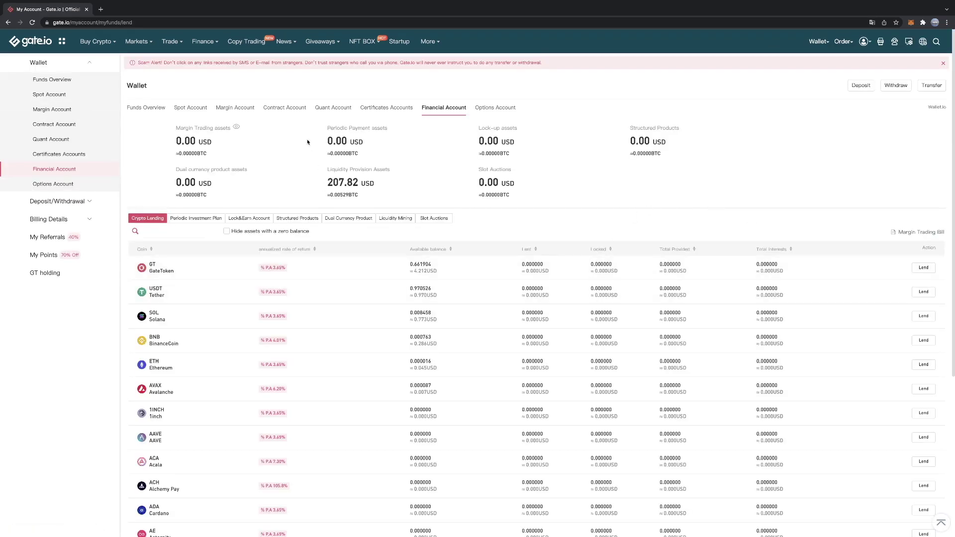
left_click(394, 218)
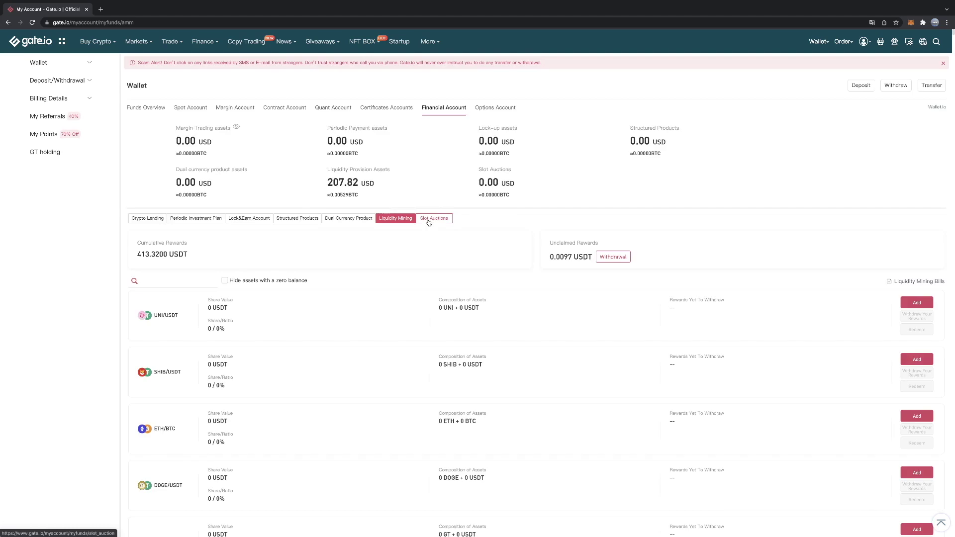
left_click(225, 281)
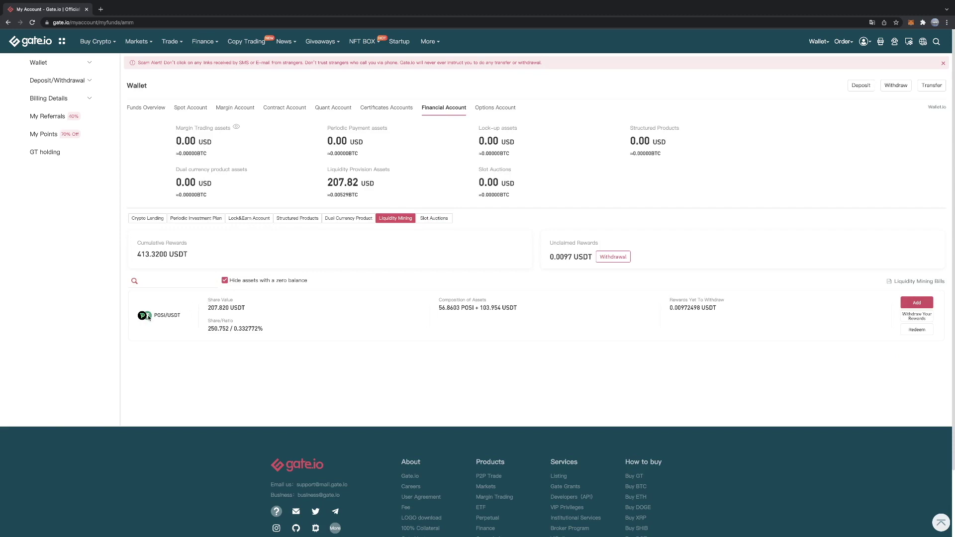
Inspect the POSI/USDT position worth 207.820 USDT and open its redeem form
left_click_drag(153, 315, 181, 316)
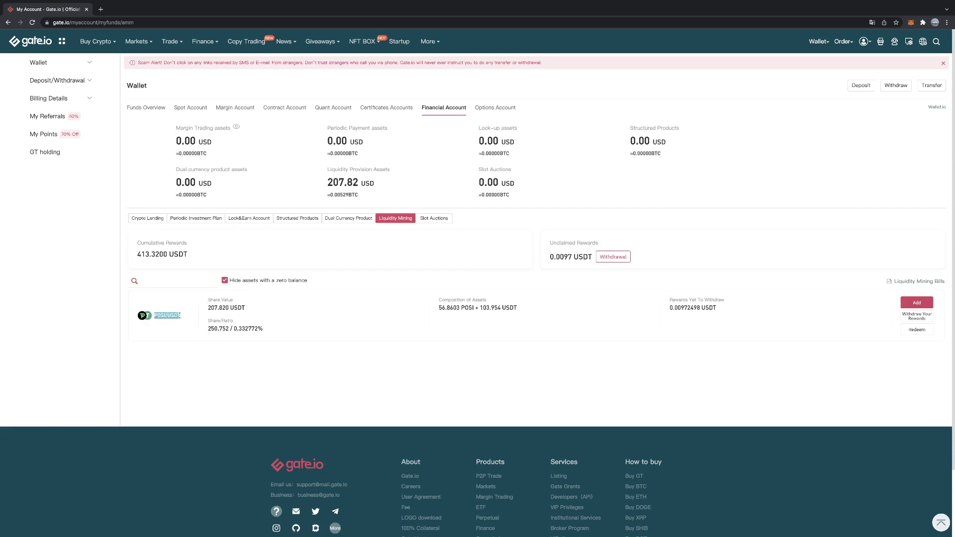
left_click(209, 301)
left_click_drag(207, 307, 244, 308)
left_click(247, 309)
left_click_drag(208, 307, 250, 309)
left_click(256, 310)
left_click_drag(168, 315, 180, 317)
left_click(220, 316)
left_click(916, 329)
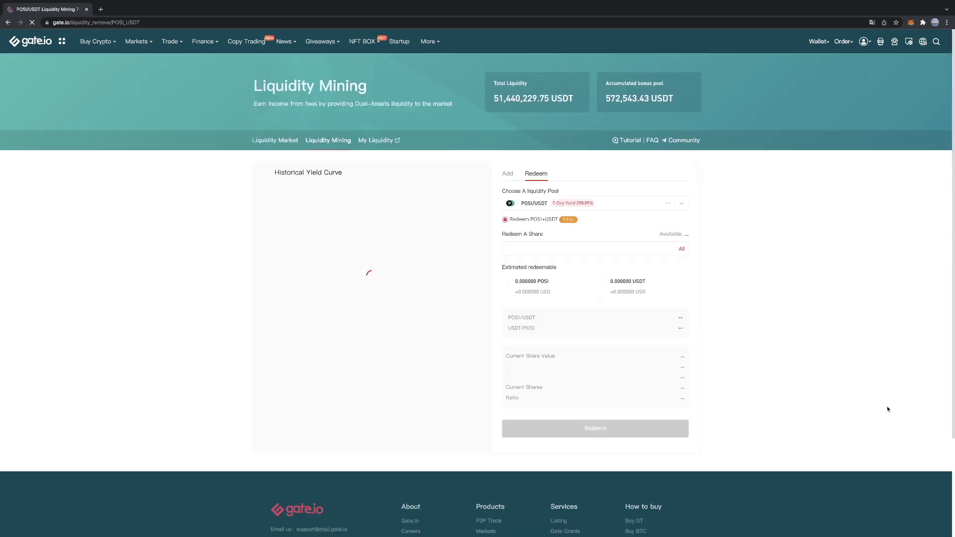
Enter all 250.75228135025 shares to redeem, review 0.0114 USDT pending rewards, and start withdrawing them
left_click(682, 249)
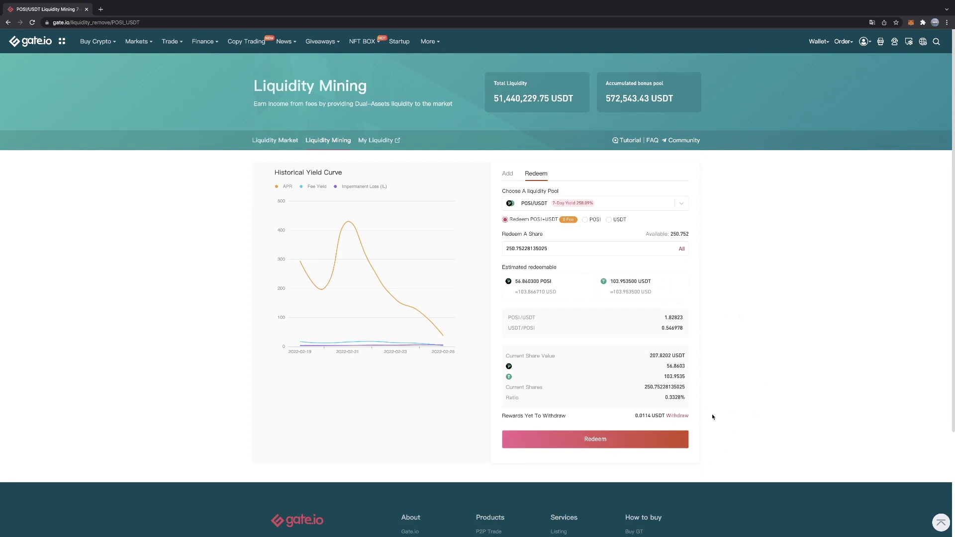
left_click_drag(503, 416, 570, 417)
left_click(787, 379)
left_click_drag(637, 417, 662, 417)
left_click(734, 400)
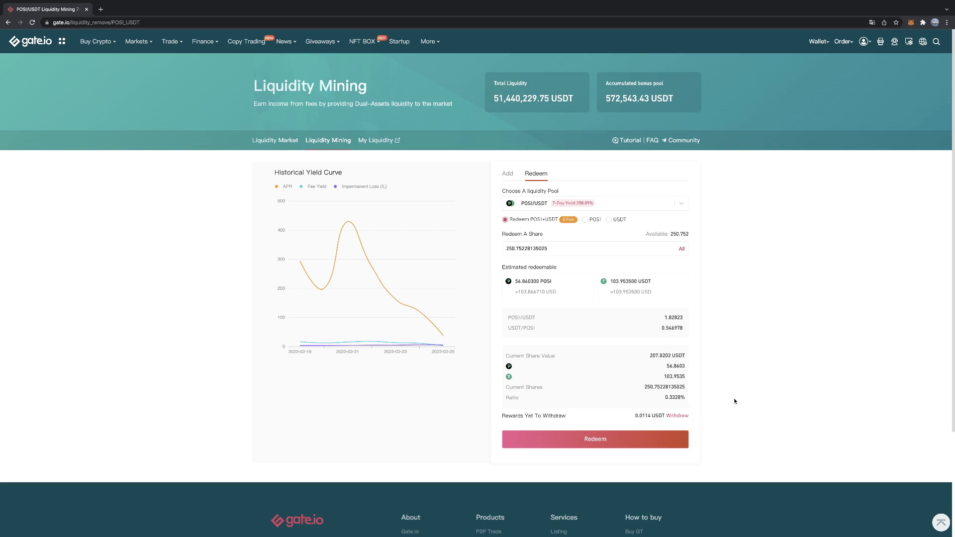
left_click(685, 417)
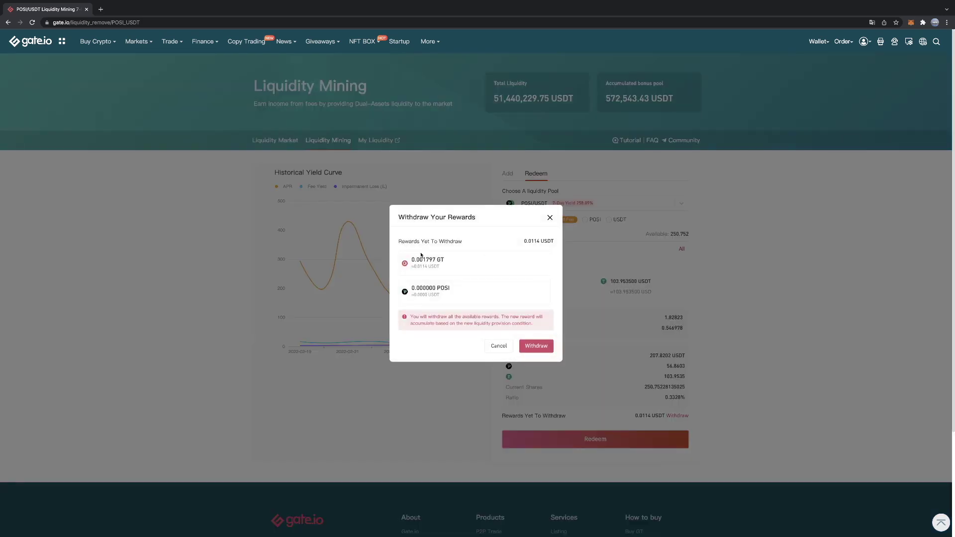
Confirm withdrawing the pending rewards, then return to the unfiltered Liquidity Market pool list
left_click(537, 348)
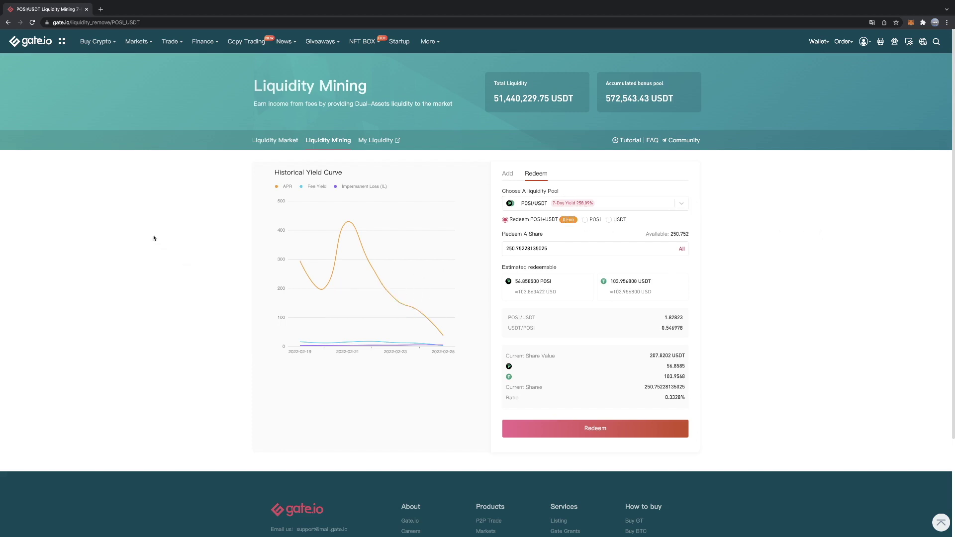
mouse_move(144, 51)
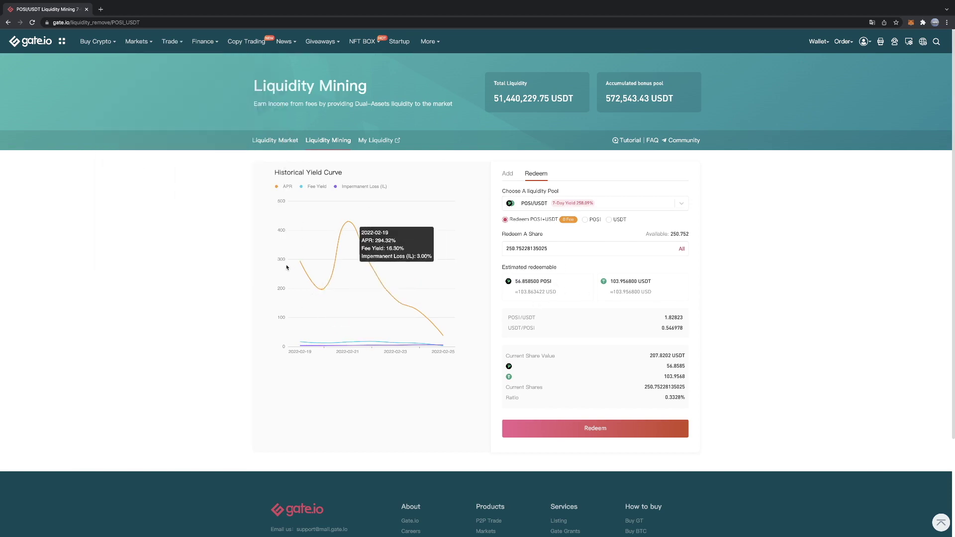
mouse_move(175, 42)
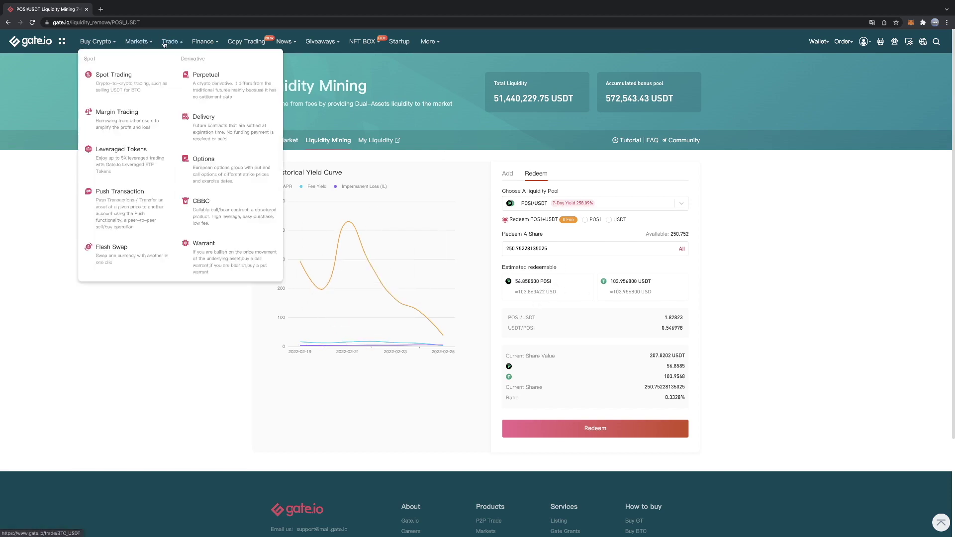
mouse_move(196, 76)
mouse_move(206, 49)
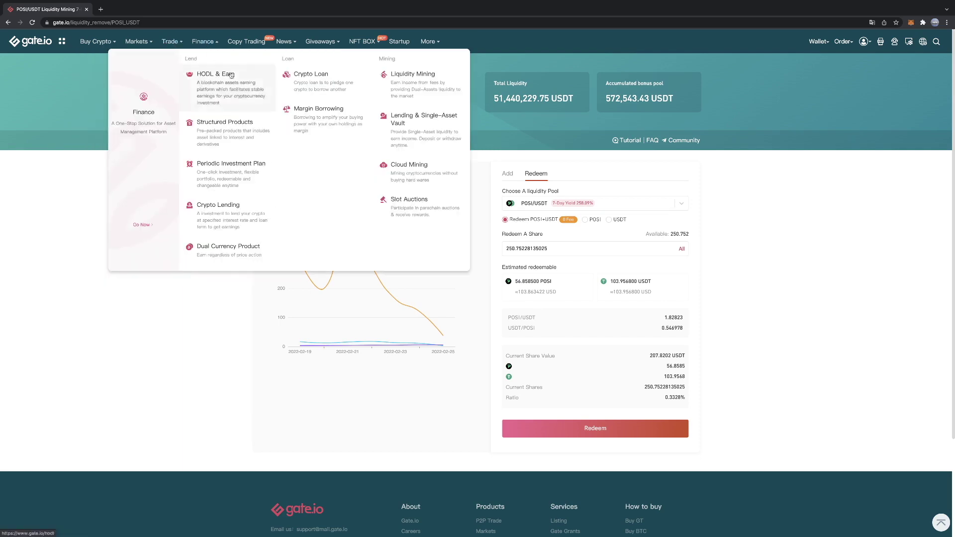
left_click(407, 85)
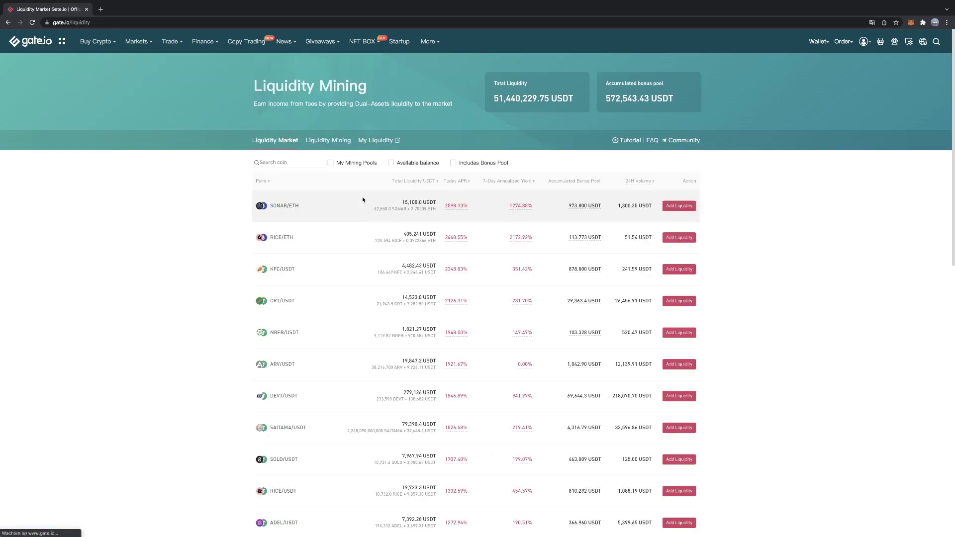
scroll(940, 452, "down", 10)
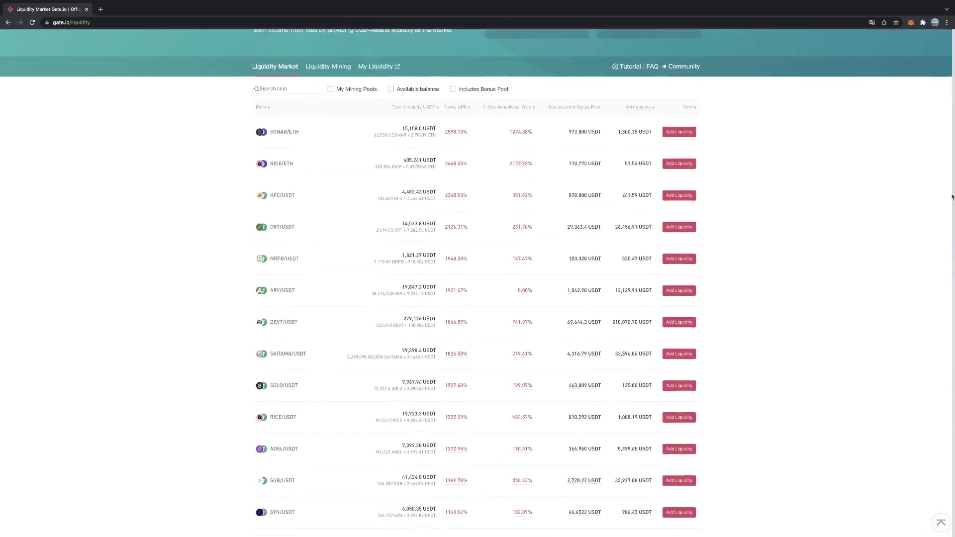
left_click_drag(952, 452, 950, 100)
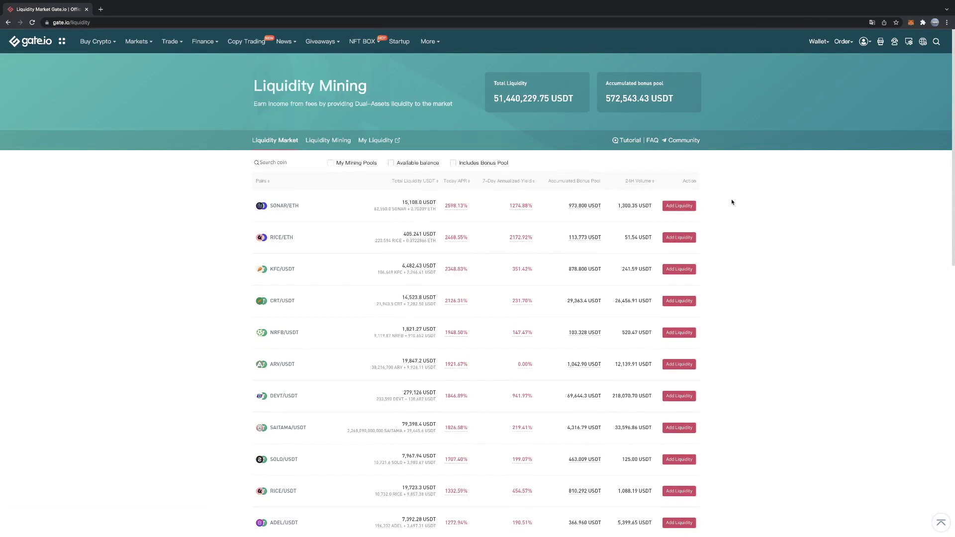
left_click_drag(468, 205, 444, 204)
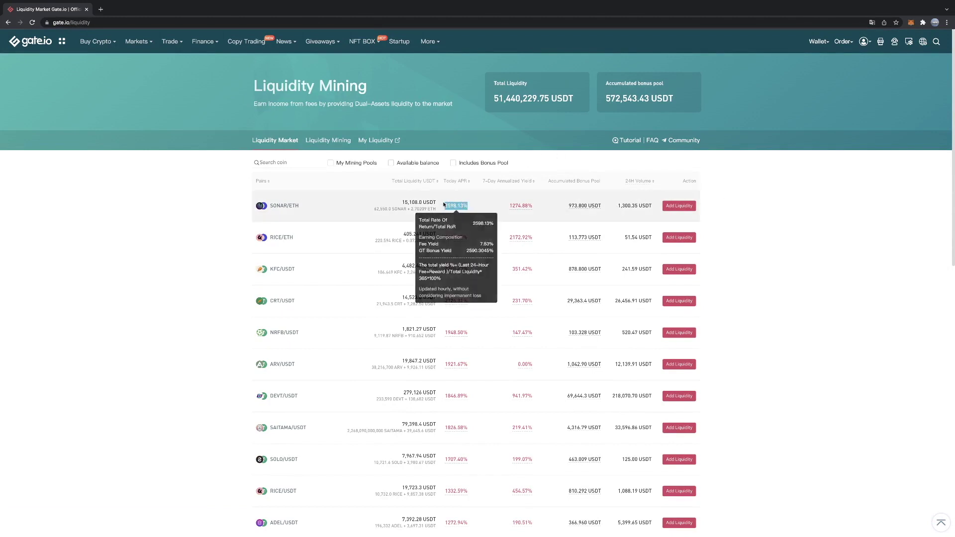
left_click(821, 234)
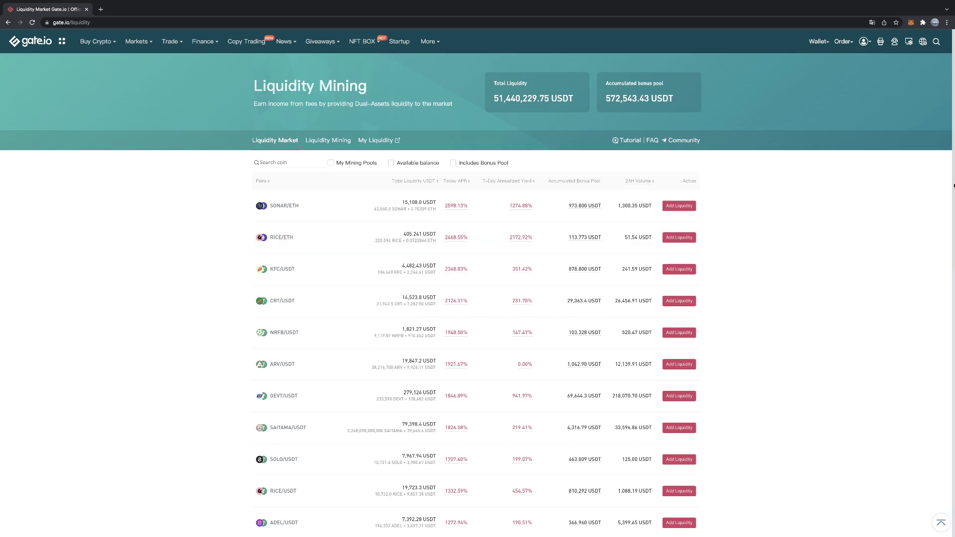
left_click_drag(953, 186, 925, 393)
scroll(925, 393, "up", 9)
scroll(930, 261, "down", 5)
scroll(925, 288, "down", 3)
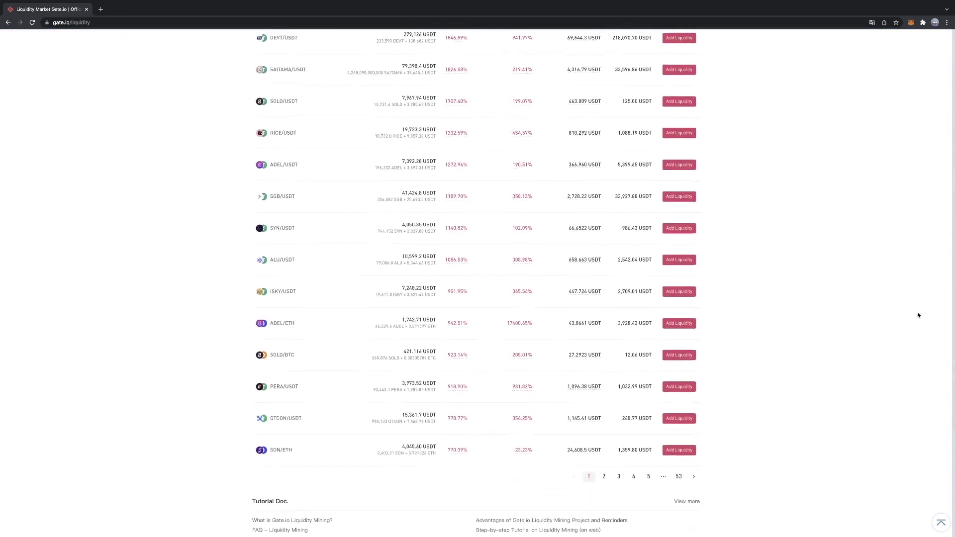
scroll(917, 318, "up", 8)
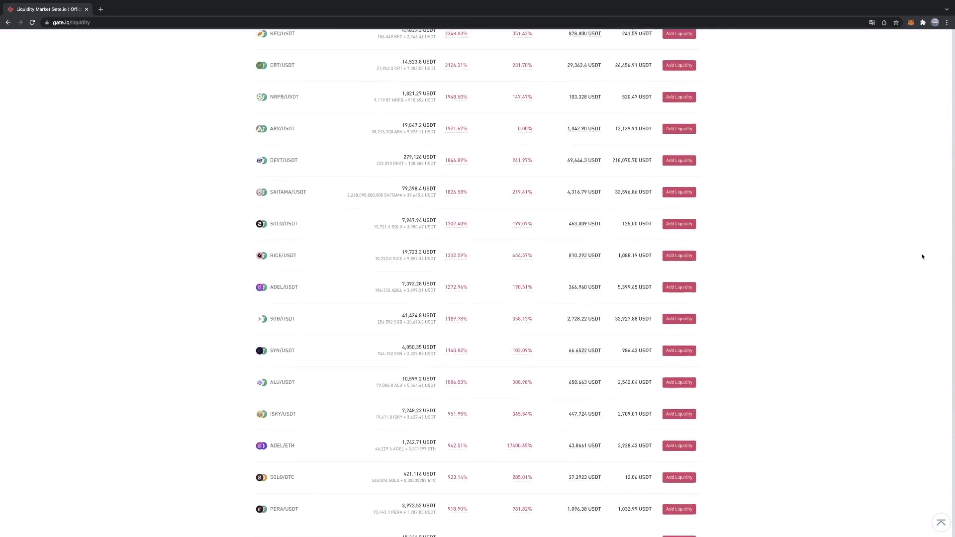